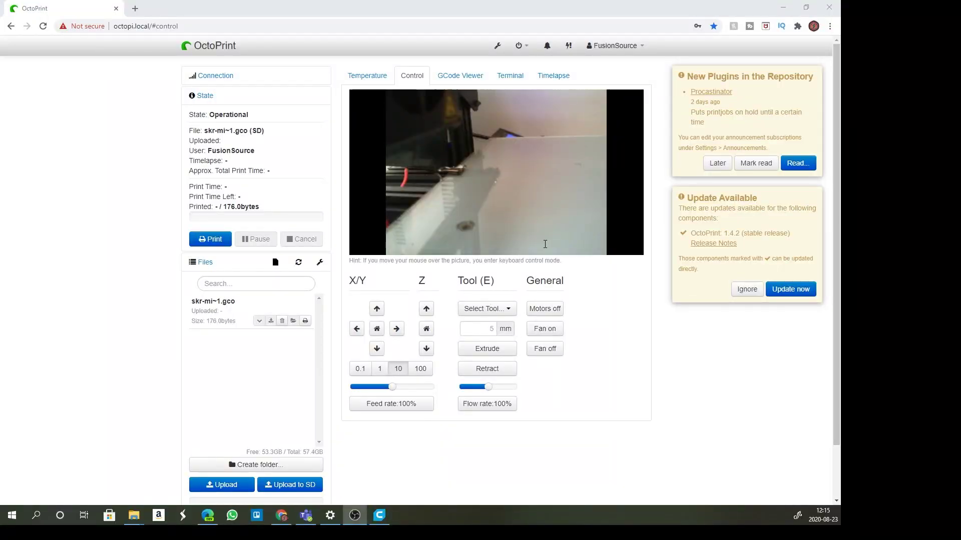
Check OctoPrint's Control page and webcam, then switch to the Ultimaker Cura window
mouse_move(518, 167)
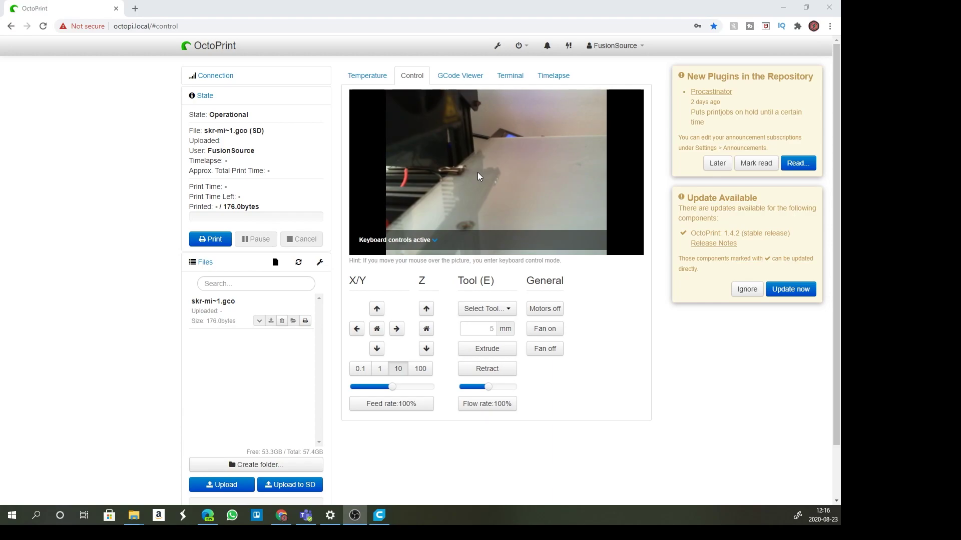
key(alt+Tab)
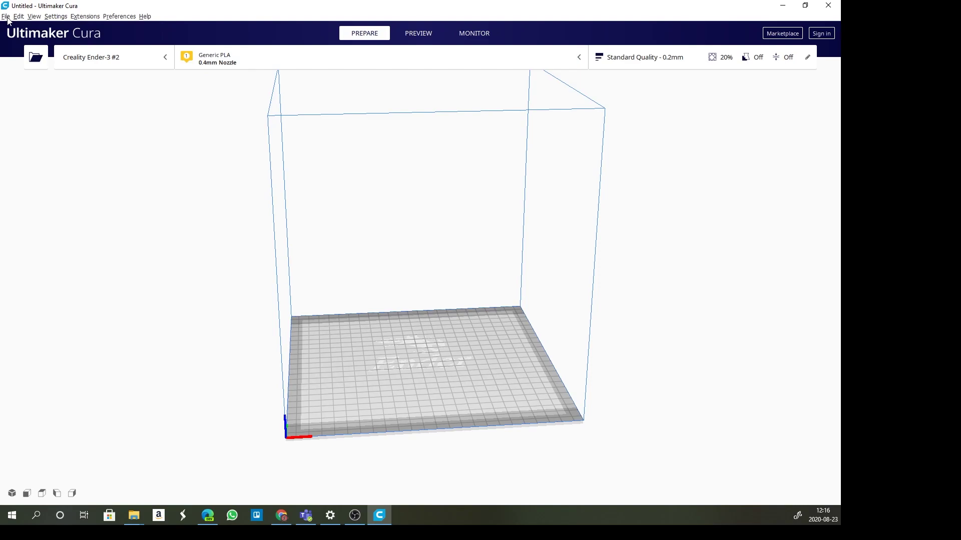
Load xyzCalibration_cube.stl onto the Ender-3 build plate and slice it
click(36, 57)
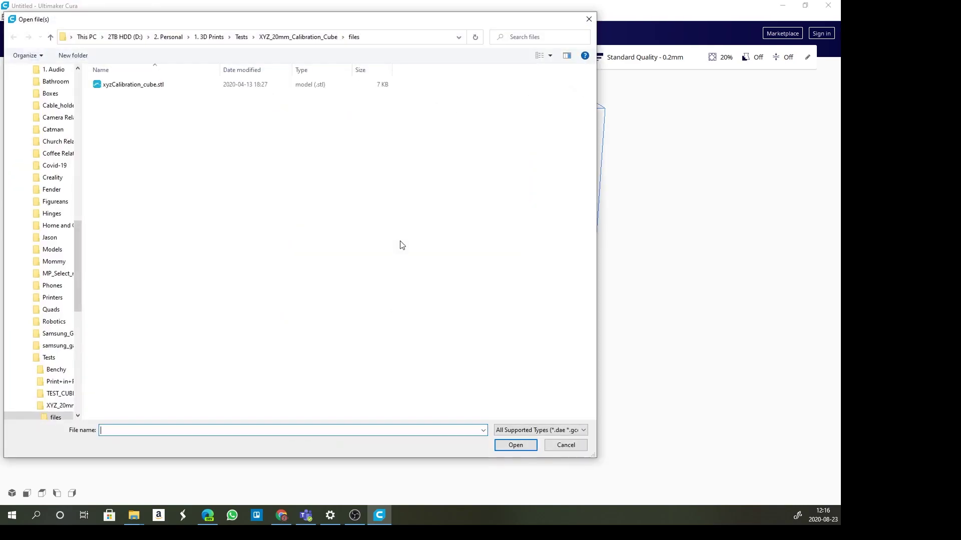
click(150, 85)
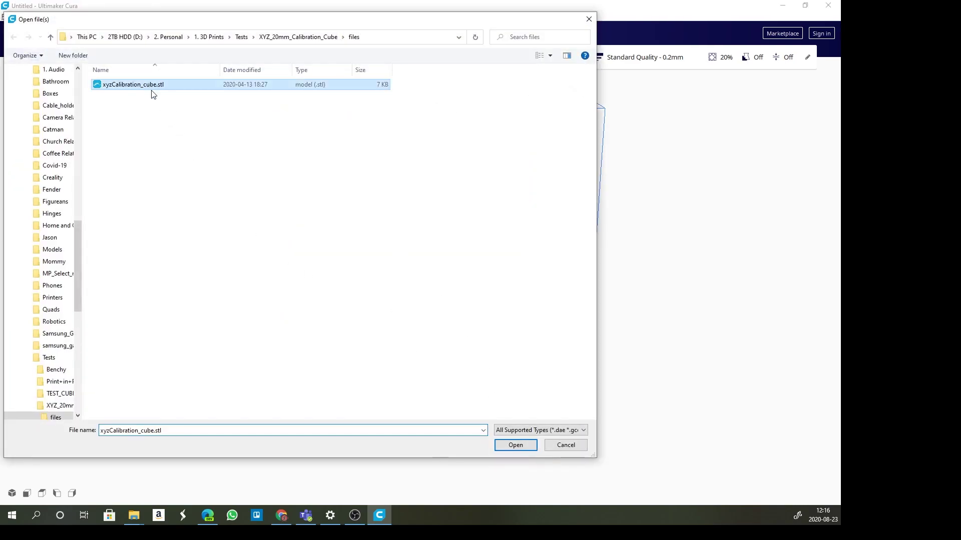
click(520, 446)
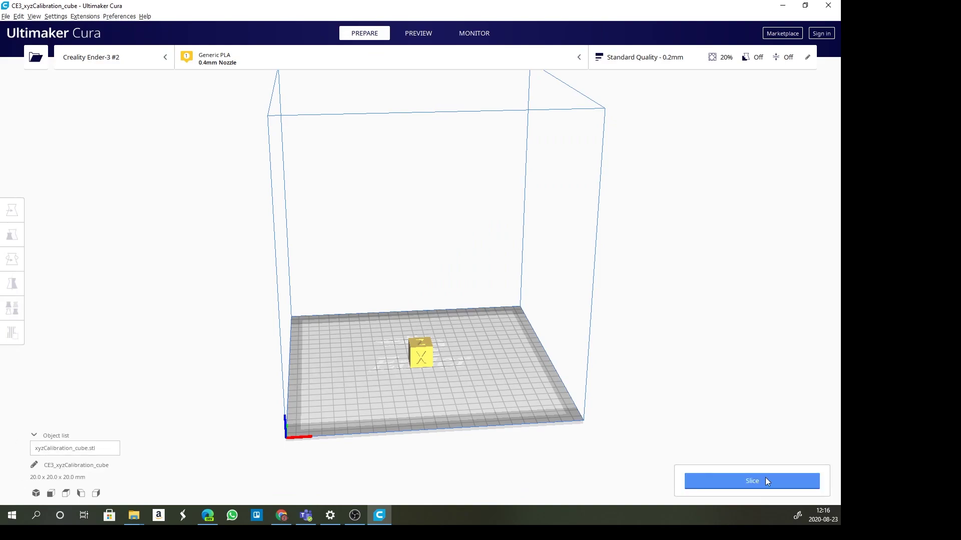
click(766, 480)
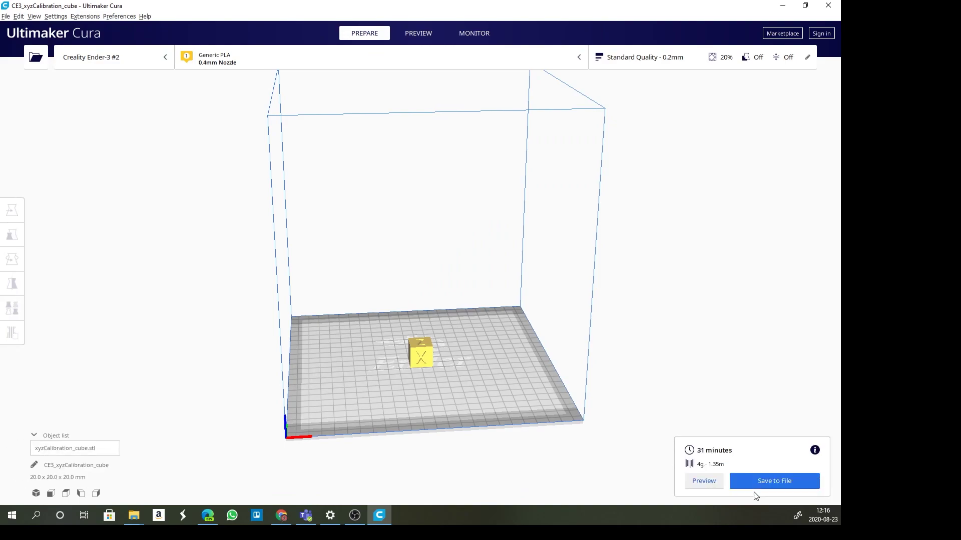
Save the G-code as CE3_xyzCalibration_cube.gcode, overwriting the old file, and open its folder
click(776, 476)
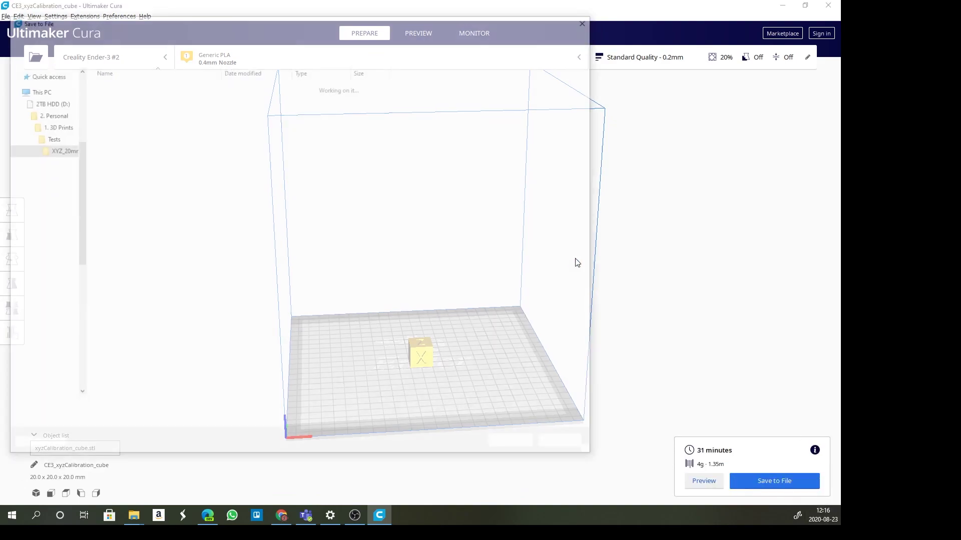
click(516, 445)
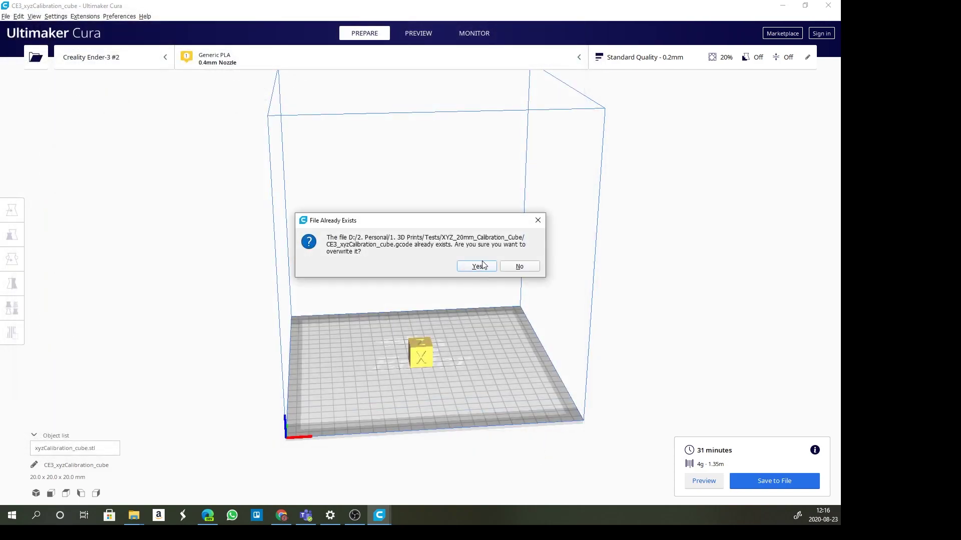
click(482, 265)
click(479, 487)
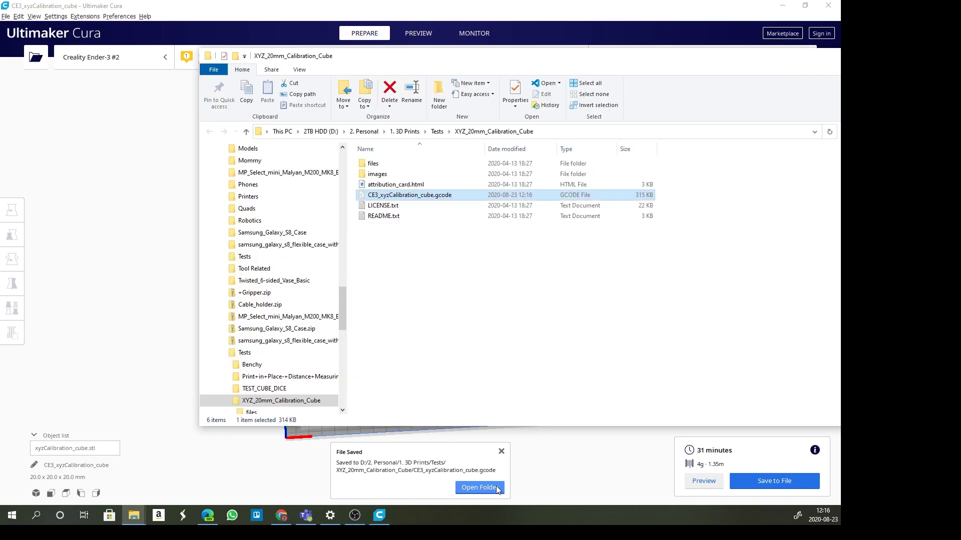
Drag CE3_xyzCalibration_cube.gcode from Explorer into OctoPrint, then delete it, leaving skr-mi~1.gco
click(287, 510)
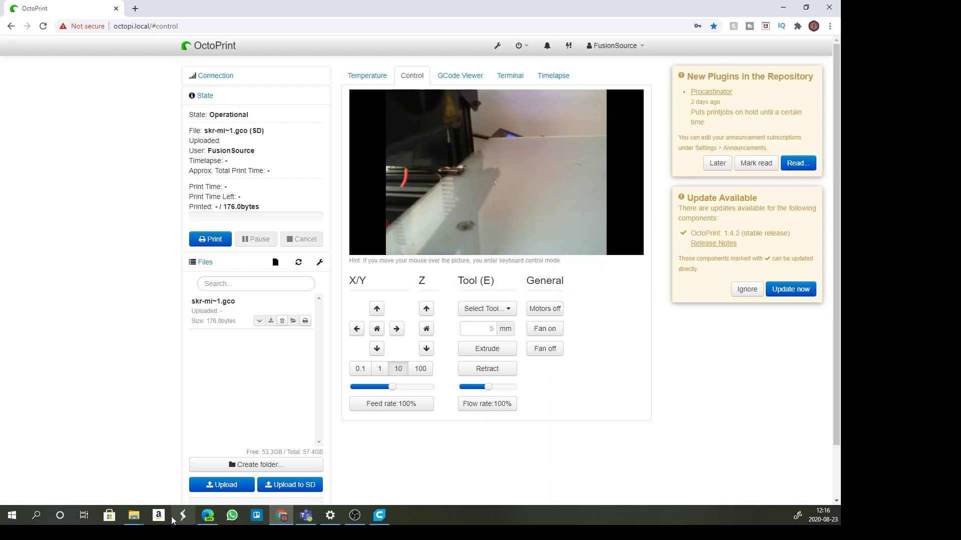
click(135, 517)
click(275, 470)
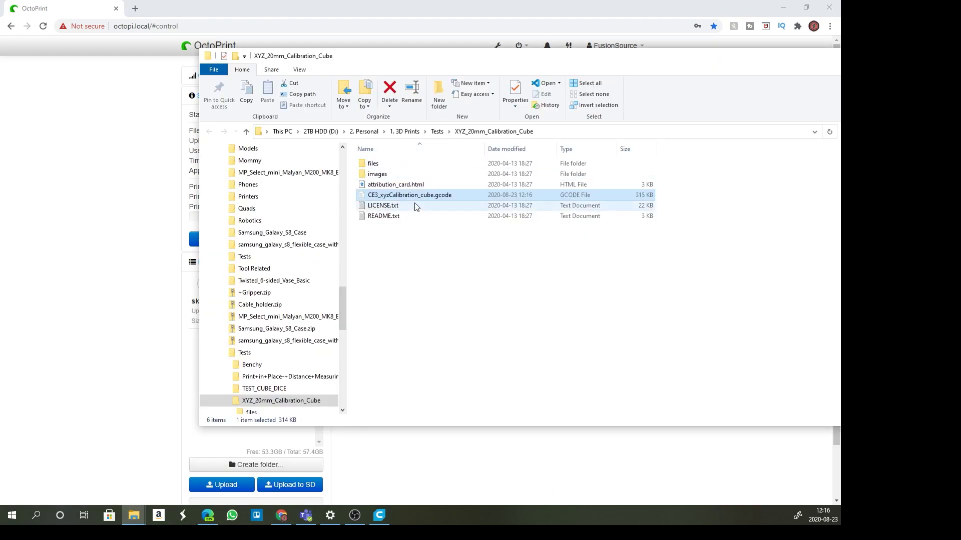
drag(420, 196, 125, 406)
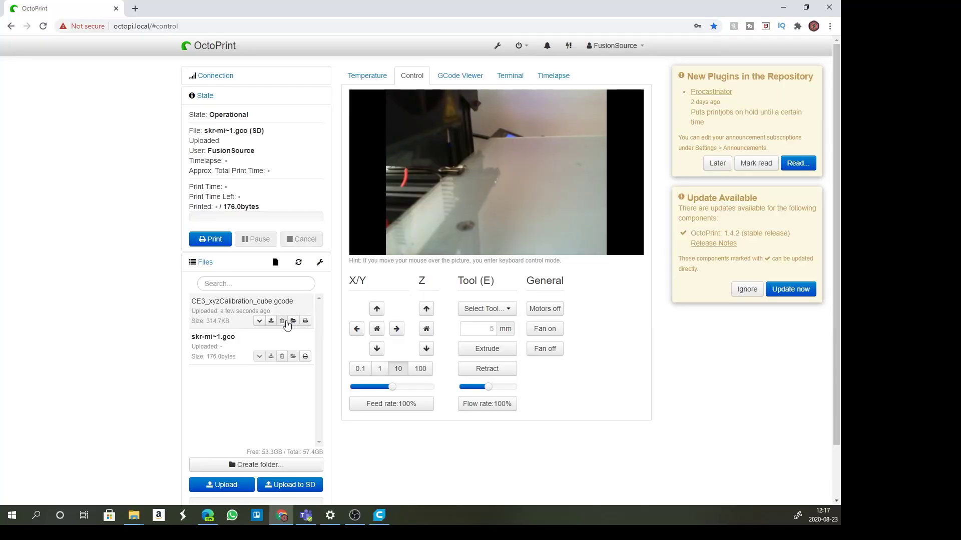
click(282, 320)
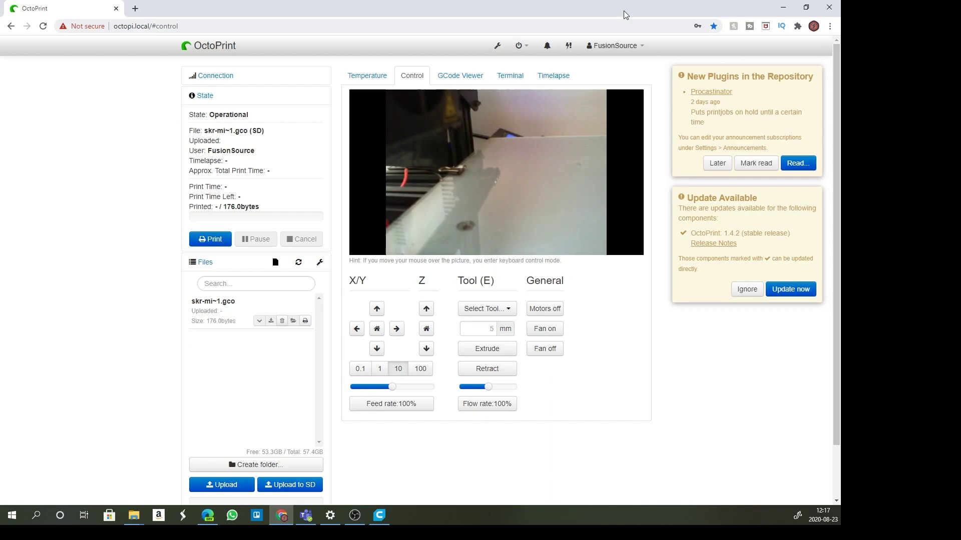
Find the OctoPrint Connection plugin in Cura's Marketplace and view its details
click(379, 517)
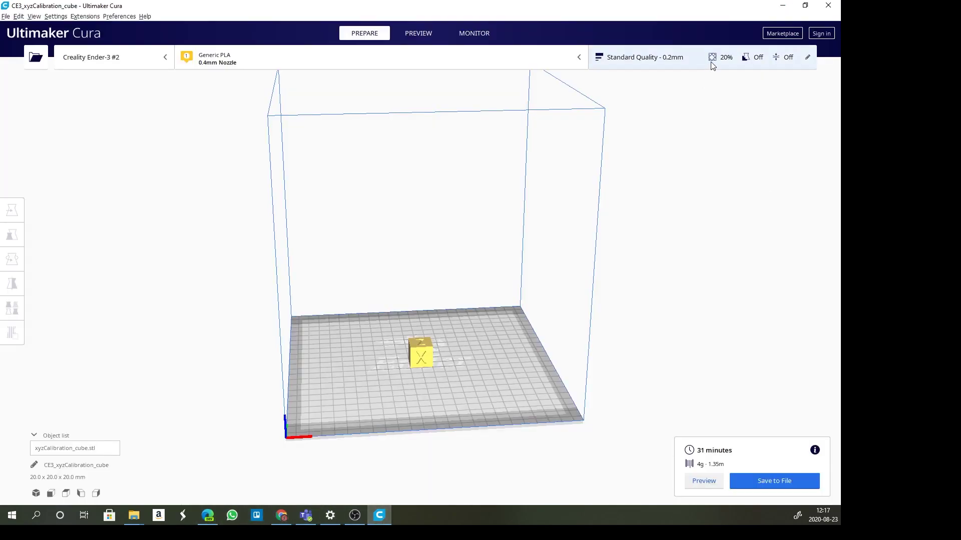
click(784, 35)
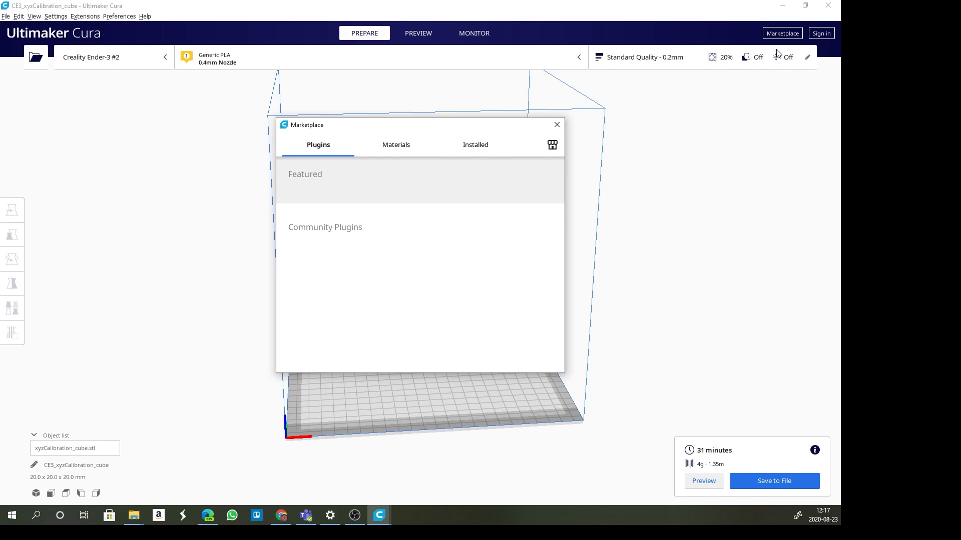
click(828, 5)
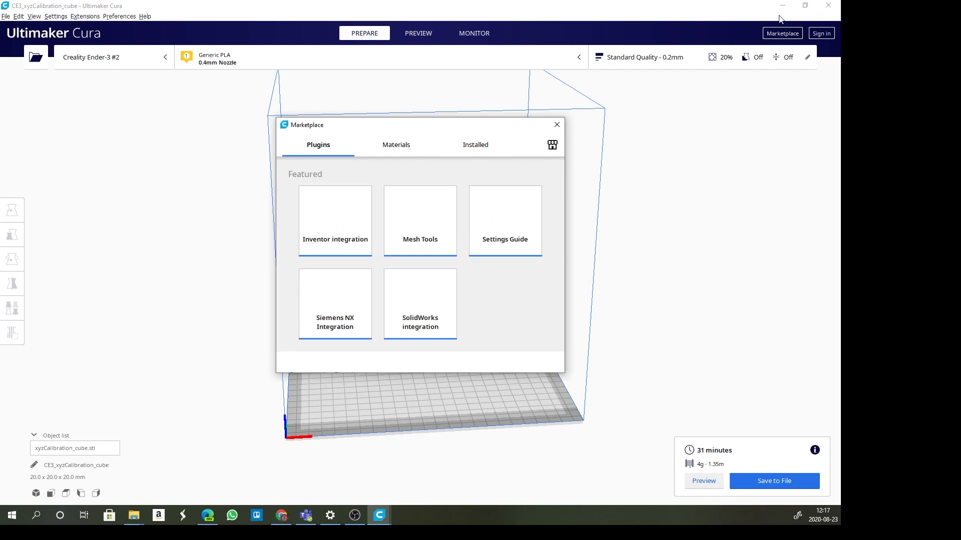
scroll(503, 286, down, 10)
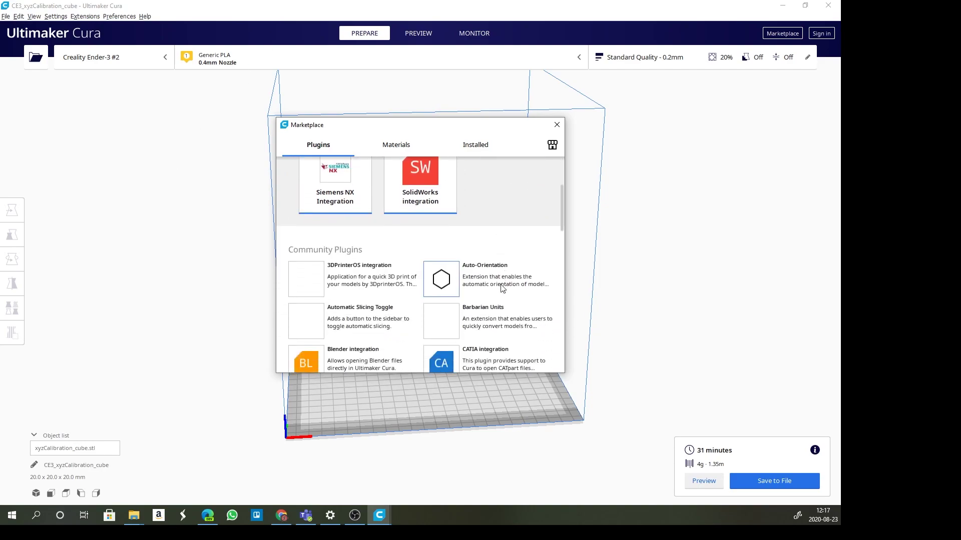
scroll(502, 287, down, 6)
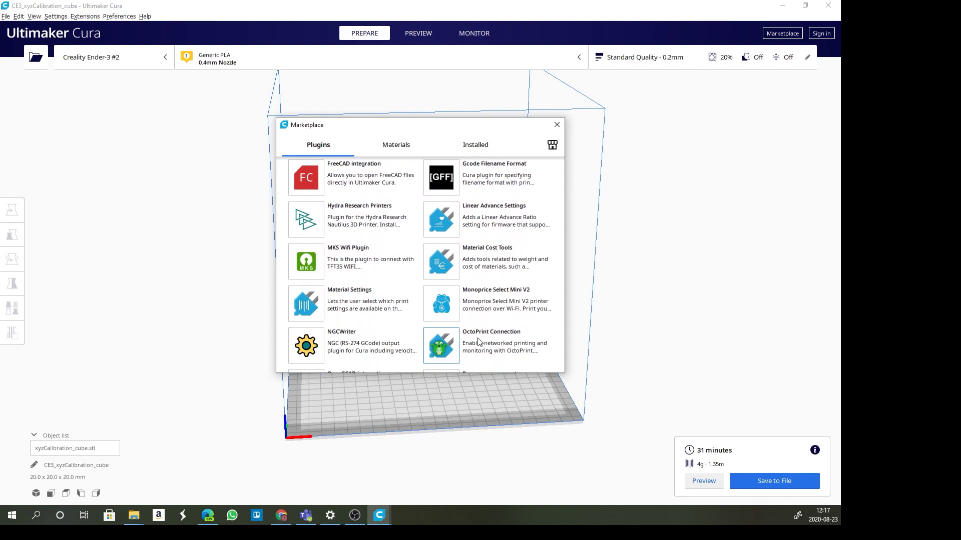
scroll(478, 340, down, 3)
click(440, 278)
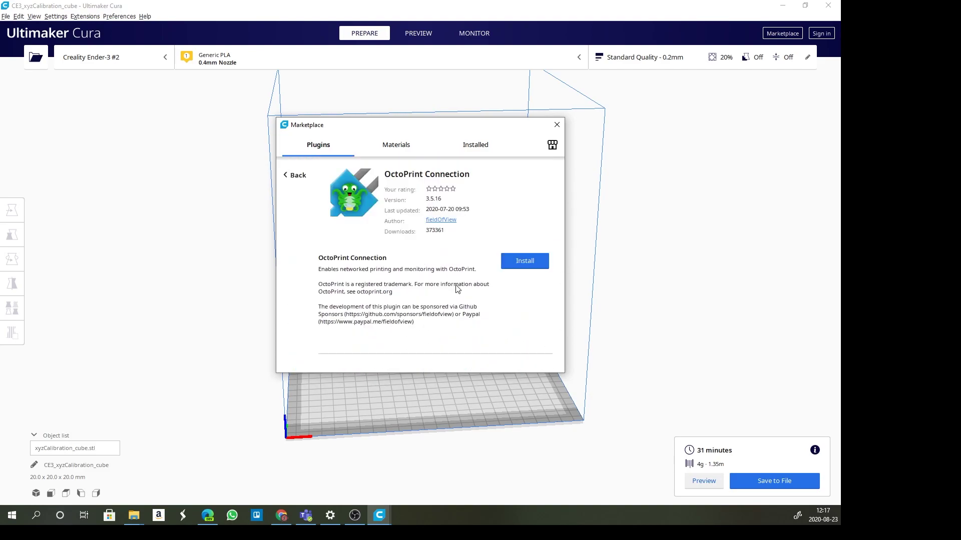
Install OctoPrint Connection 3.5.16, accept its license, and quit Ultimaker Cura
click(532, 258)
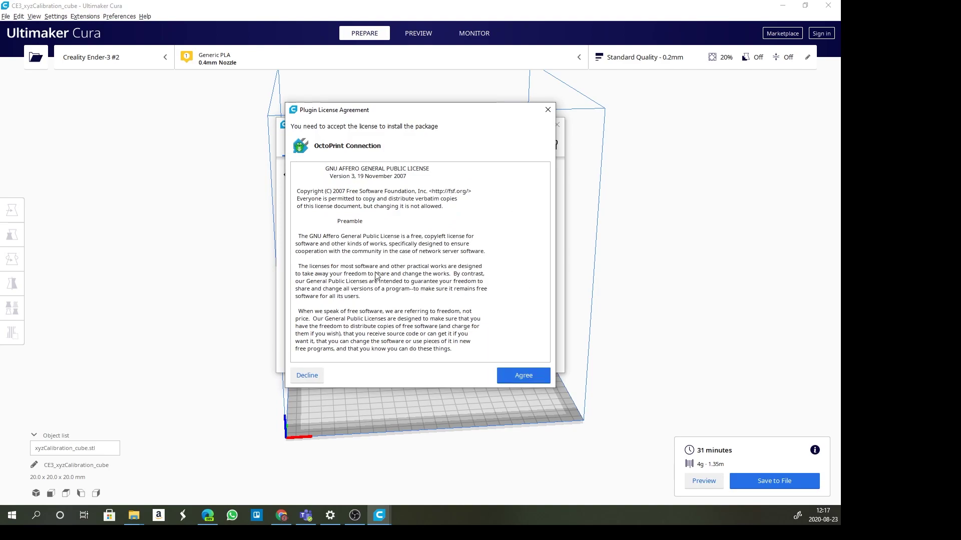
click(537, 375)
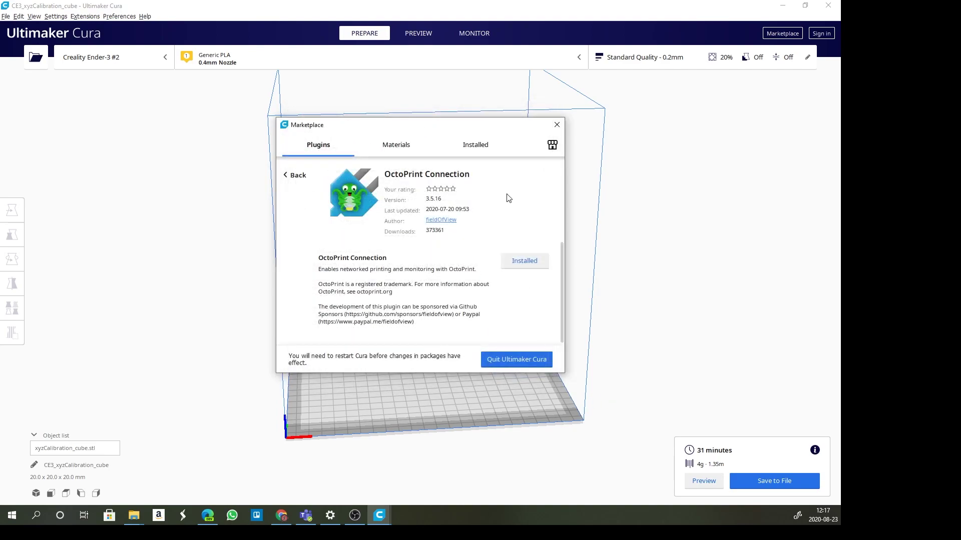
click(530, 360)
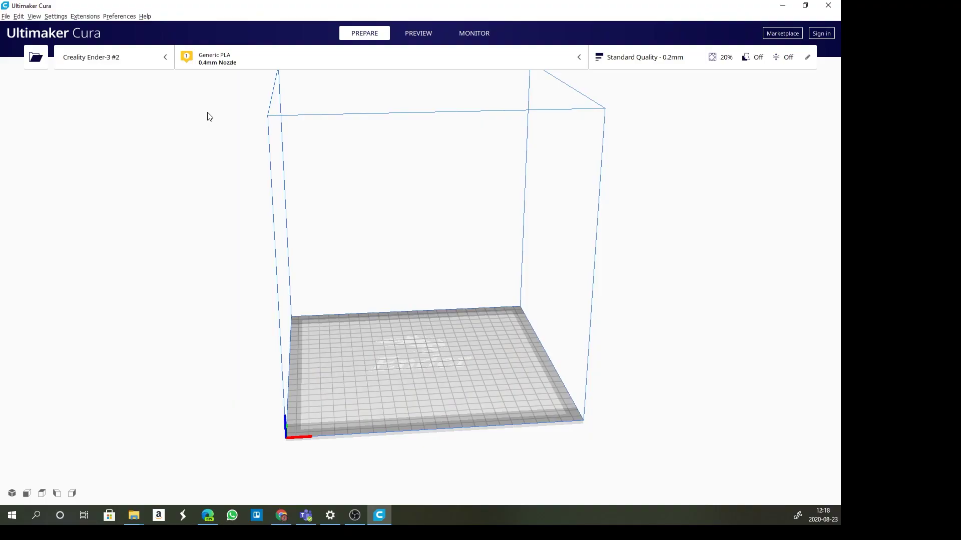
Open Manage Printers and the Connect OctoPrint dialog for Creality Ender-3 #2
click(20, 17)
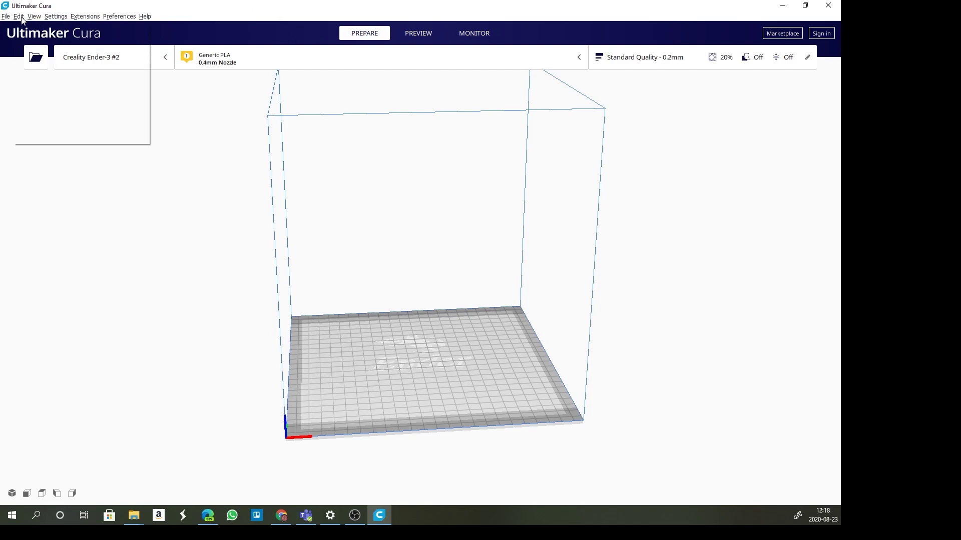
mouse_move(35, 18)
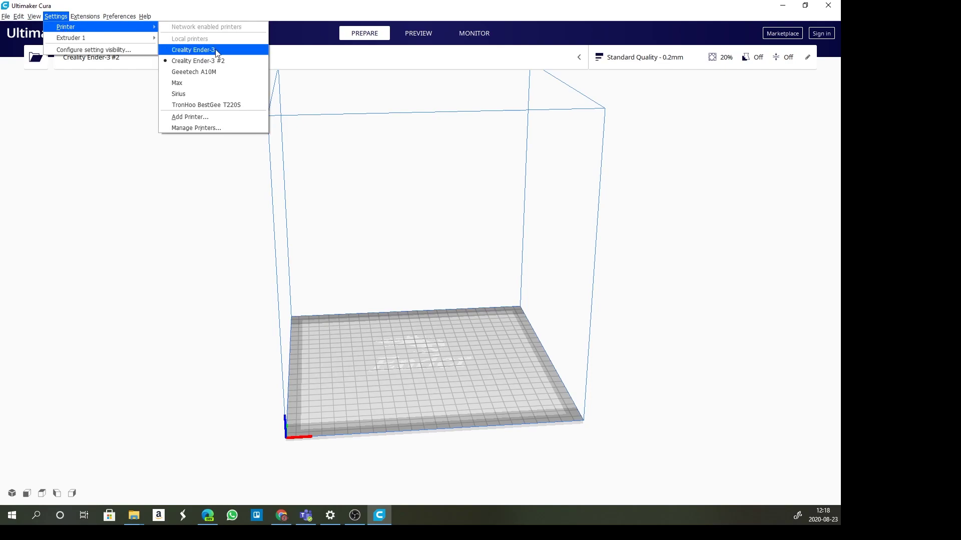
click(190, 128)
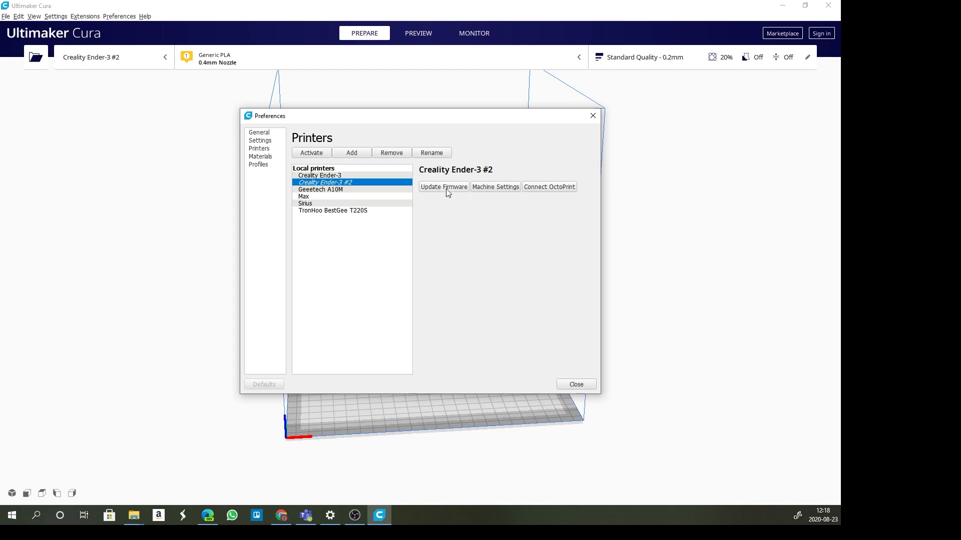
click(548, 188)
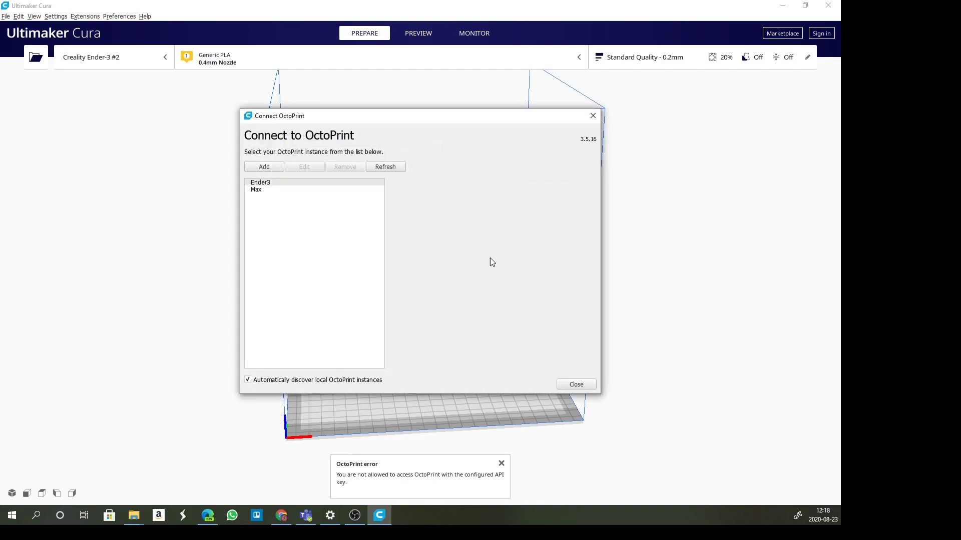
Add instance MyEnder3 at octopi.local, select it, and switch to the OctoPrint web page
click(279, 168)
click(446, 231)
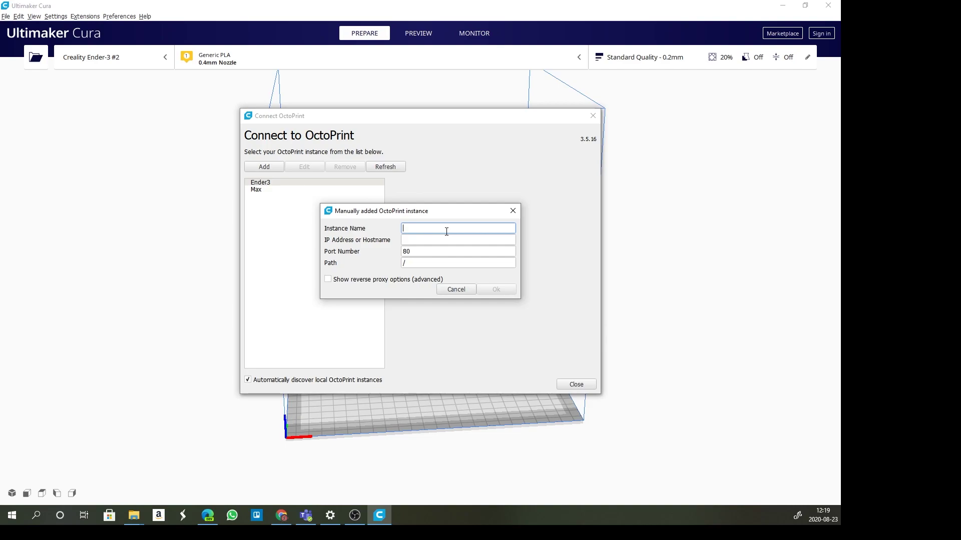
text(MyEnder3)
click(450, 241)
text(octo)
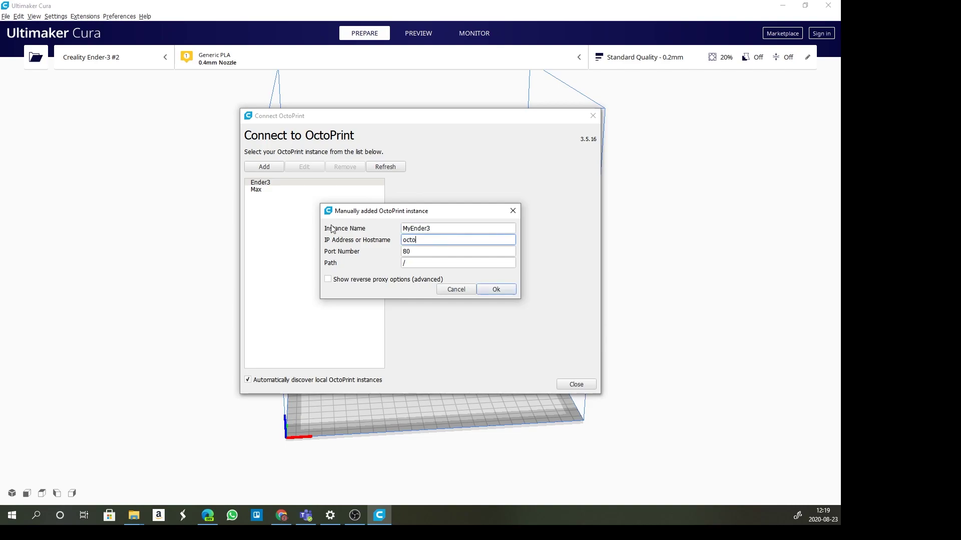
text(pi.local)
click(502, 293)
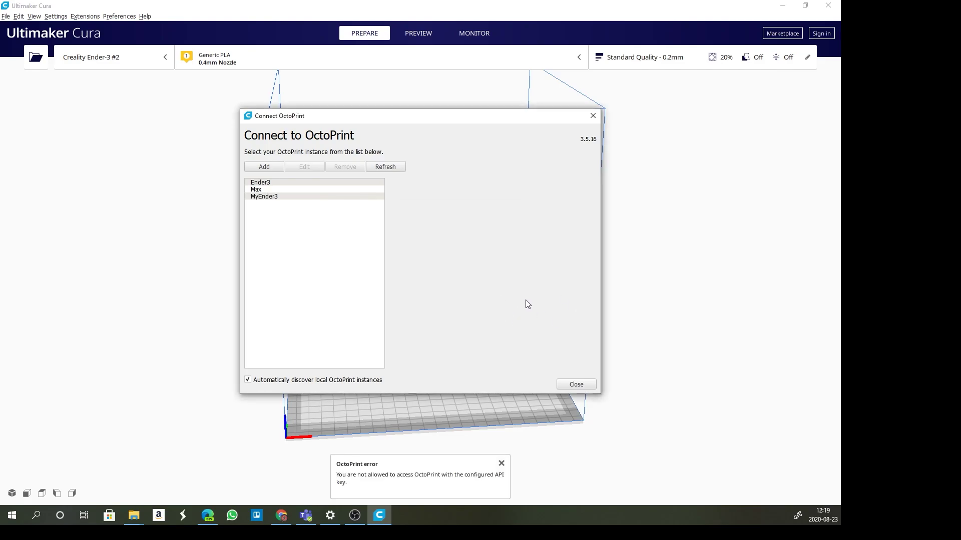
click(265, 196)
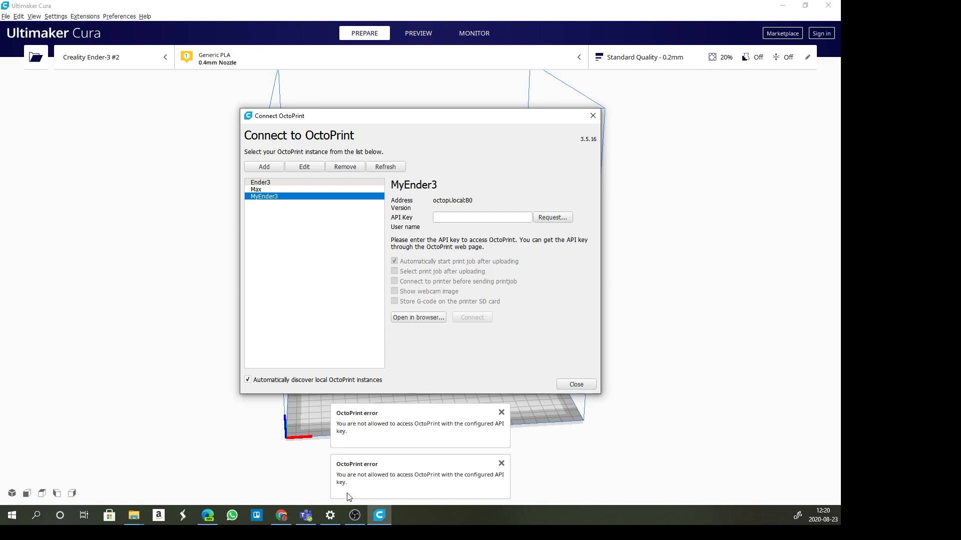
click(282, 515)
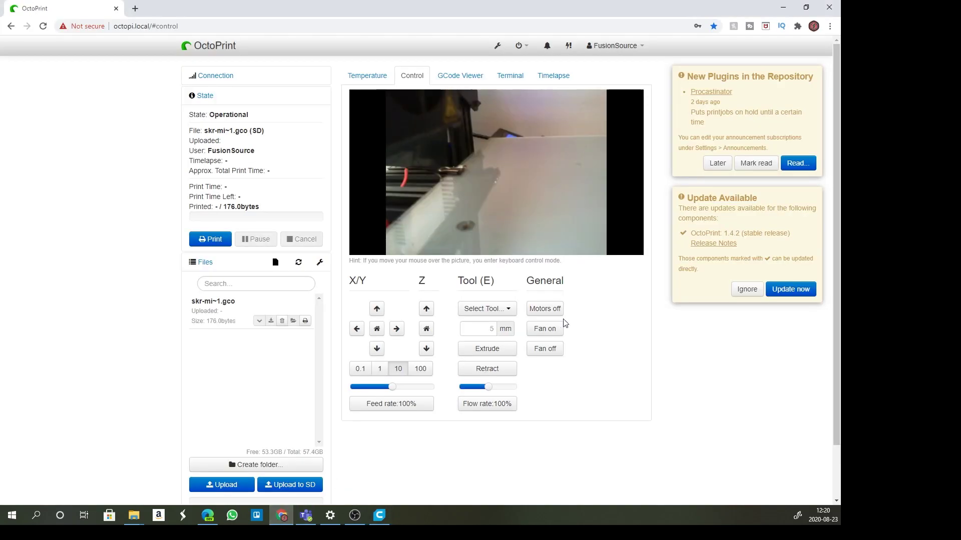
Regenerate the API key under OctoPrint Settings > API, copy it, and save the settings
click(498, 46)
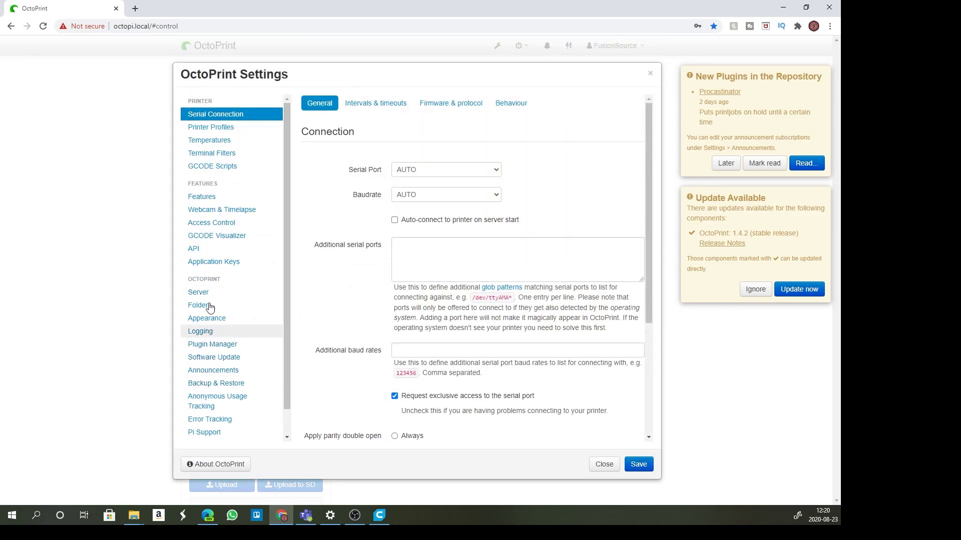
click(194, 248)
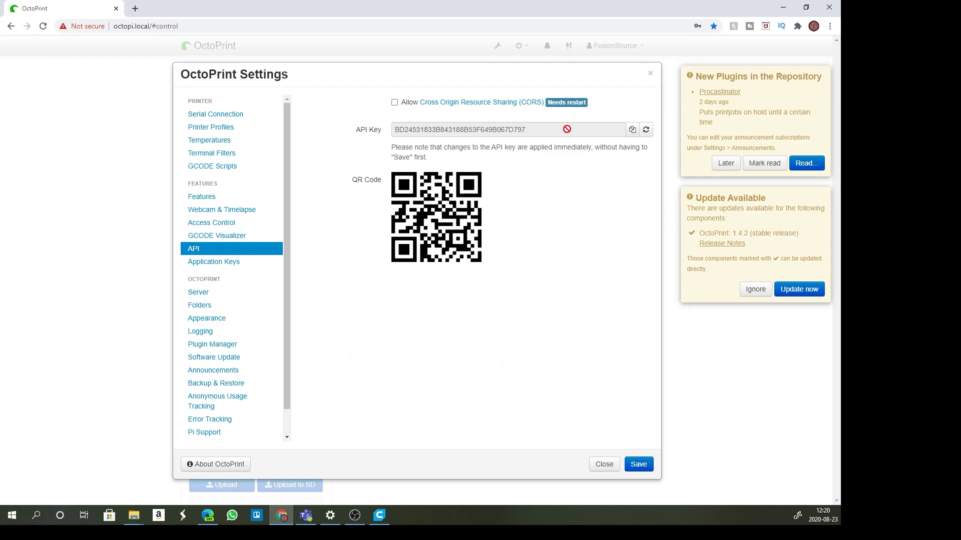
click(646, 130)
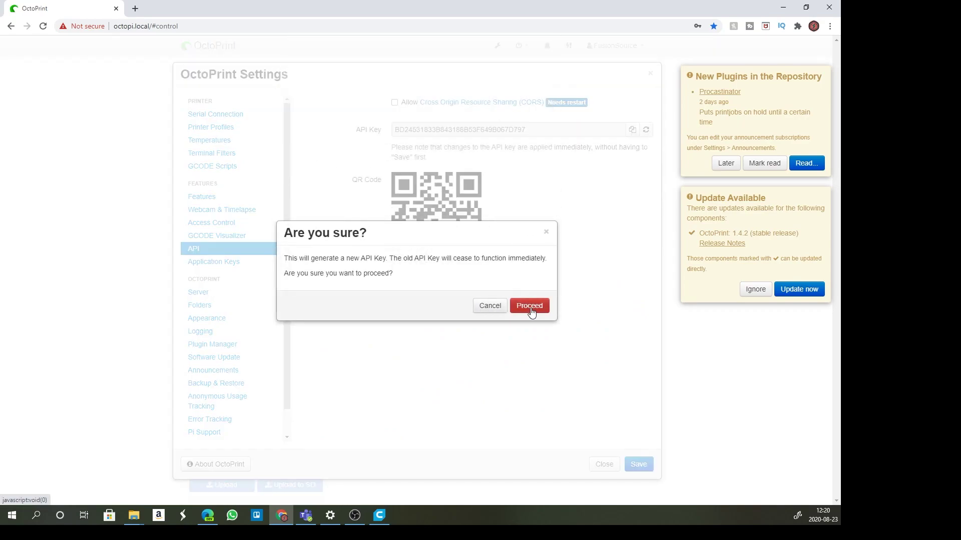
click(531, 307)
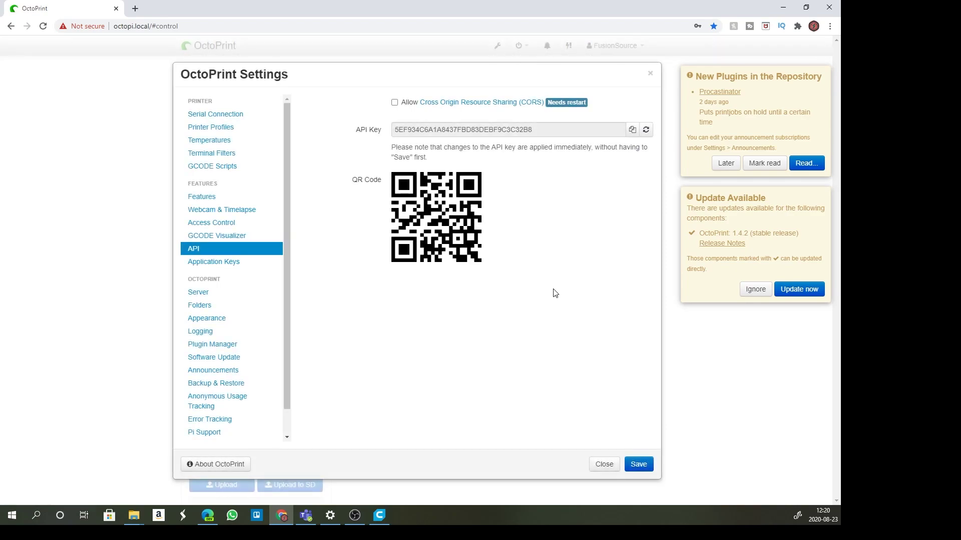
click(632, 133)
click(639, 465)
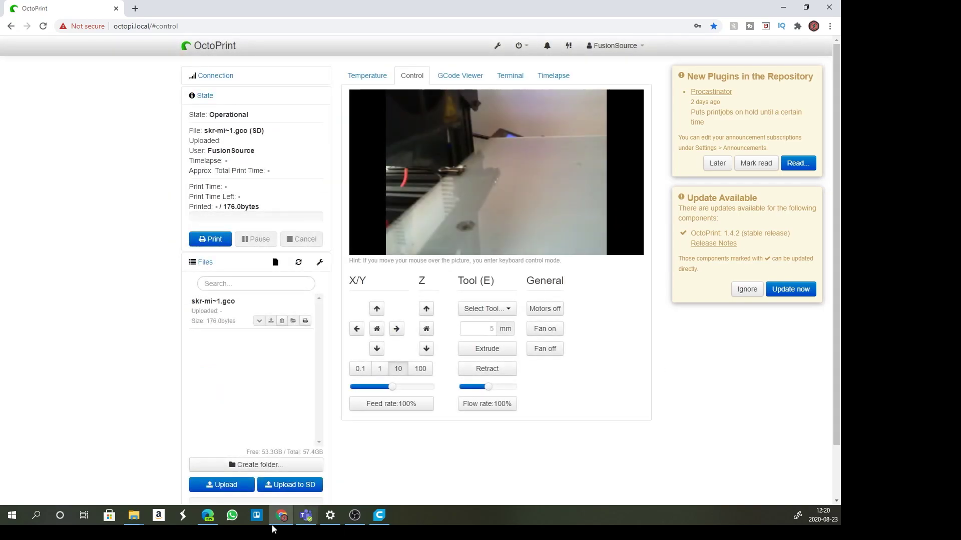
Paste the new API key for MyEnder3 in Cura, connect, and close both printer dialogs
click(379, 515)
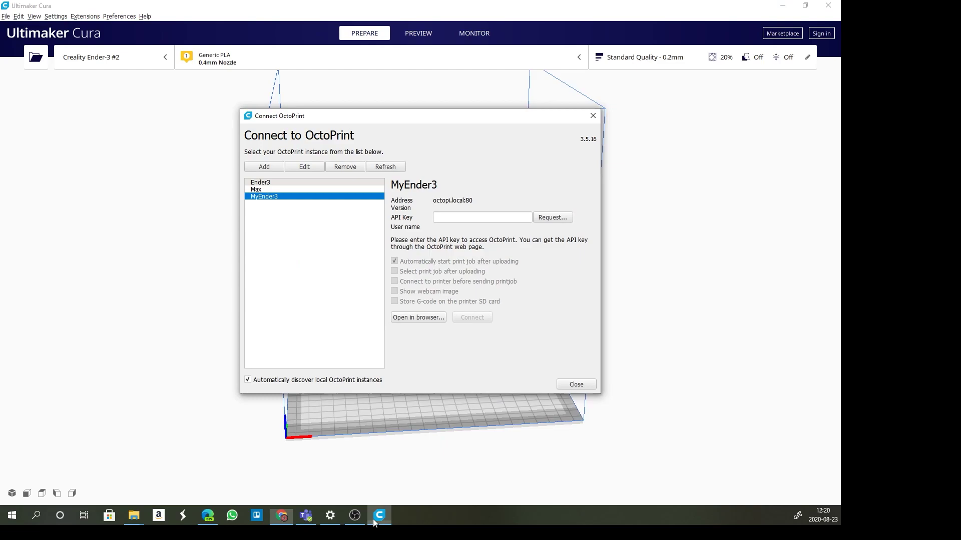
click(473, 218)
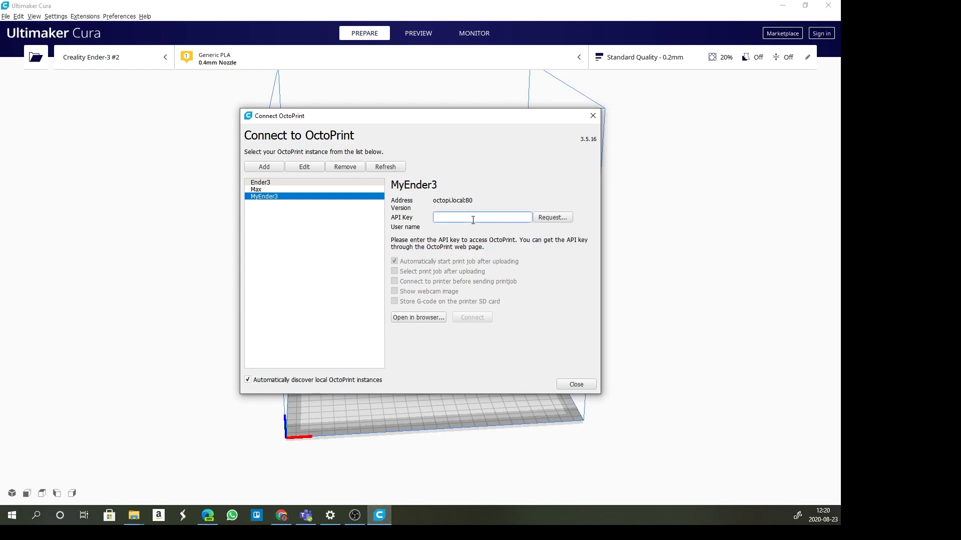
right_click(473, 219)
click(493, 268)
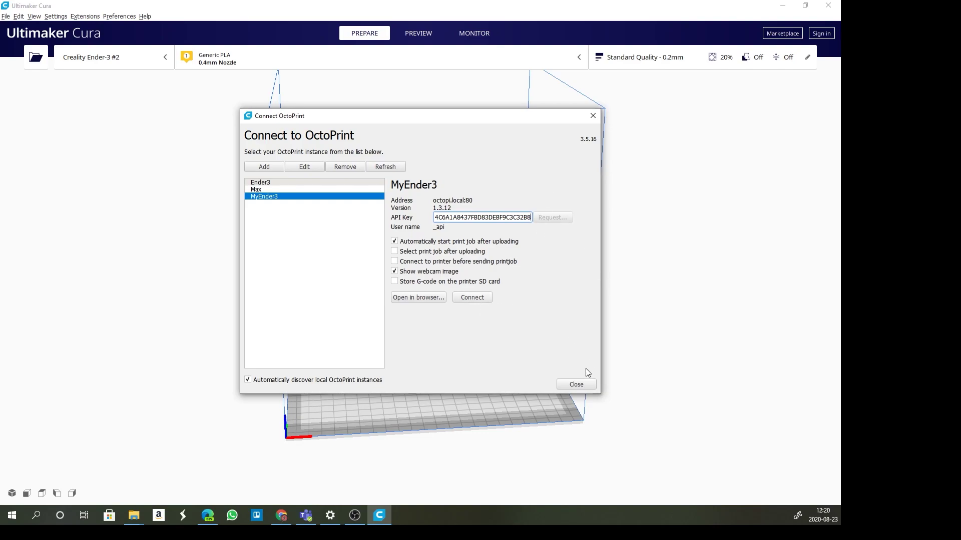
click(475, 299)
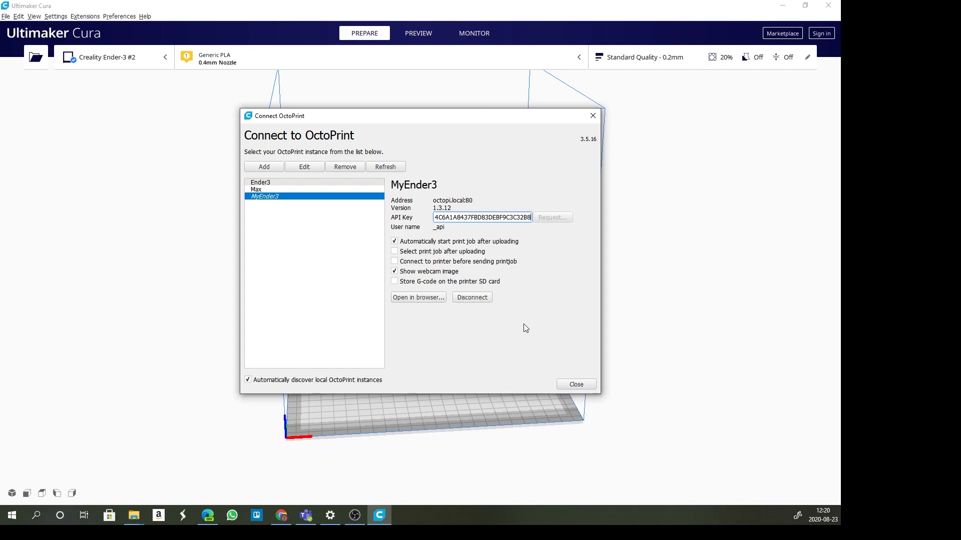
click(576, 387)
click(595, 385)
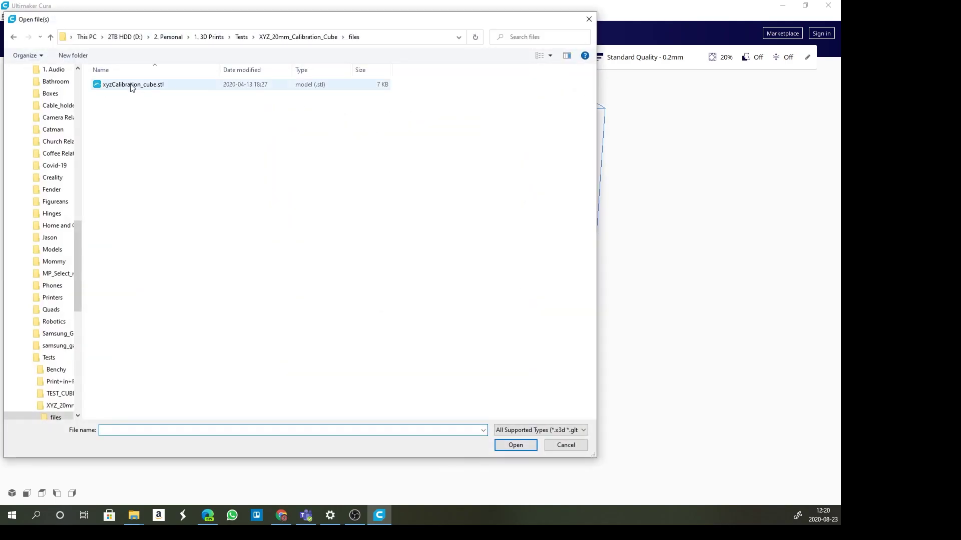
Open xyzCalibration_cube.stl, select the cube, slice it (31 minutes, 4g), and view the printer status
click(133, 84)
click(516, 444)
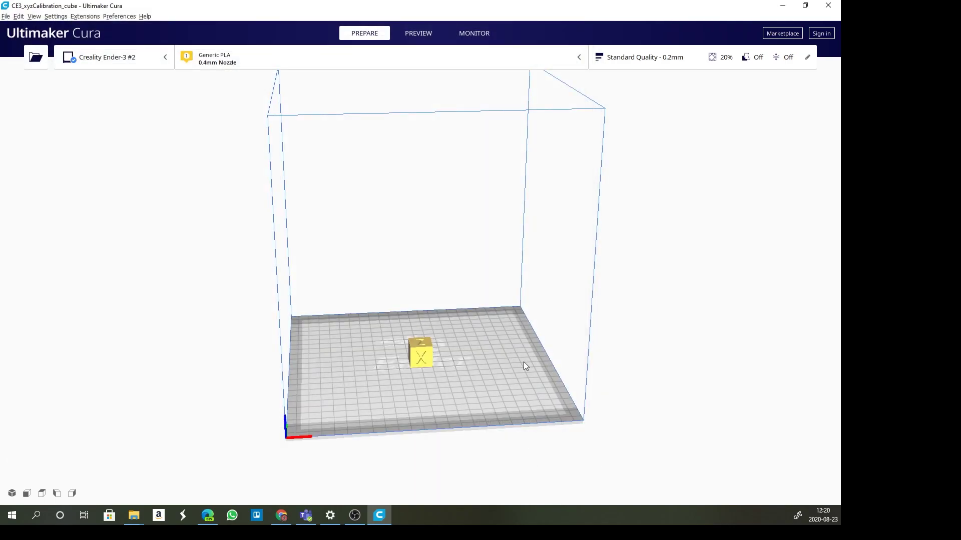
click(419, 344)
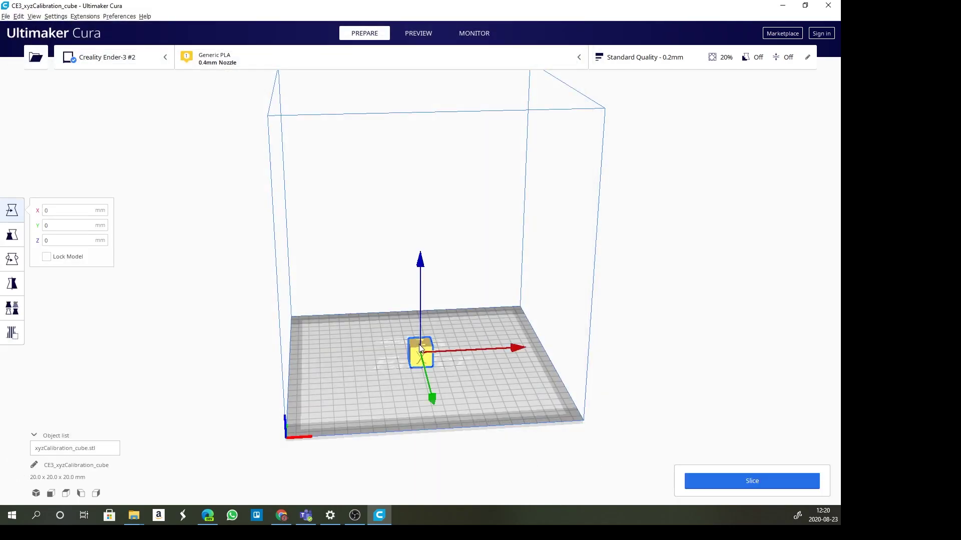
click(728, 485)
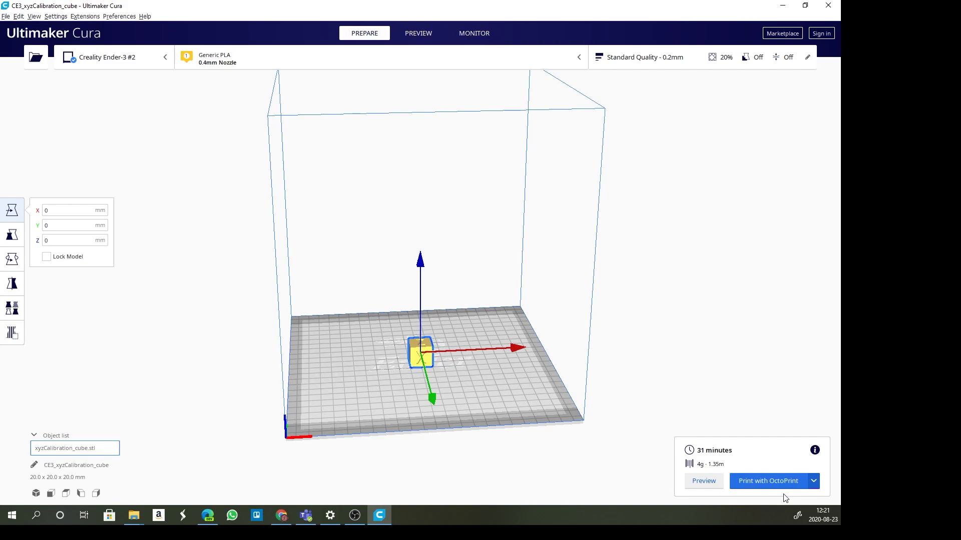
click(475, 32)
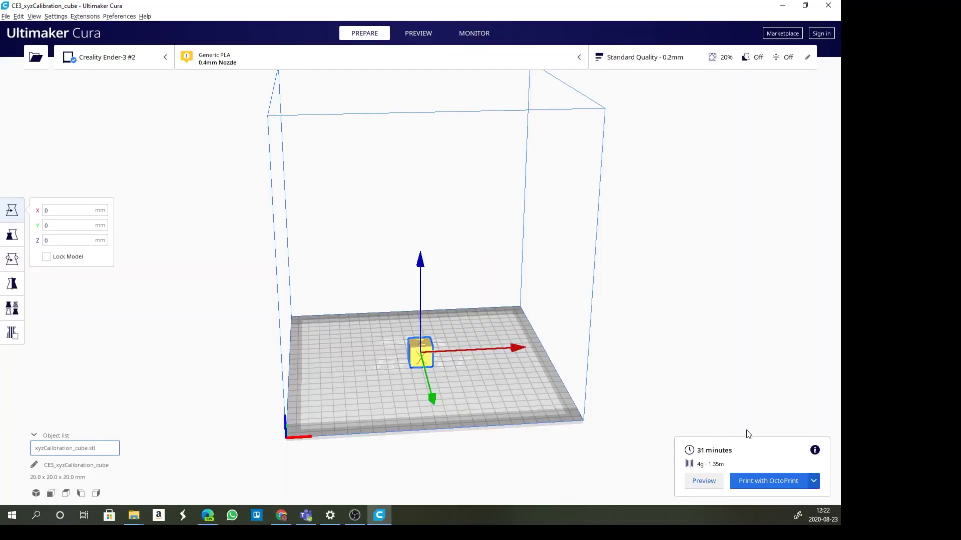
Print the cube with OctoPrint, sending CE3_xyzCalibration_cube.gcode to MyEnder3 at 0%
click(762, 483)
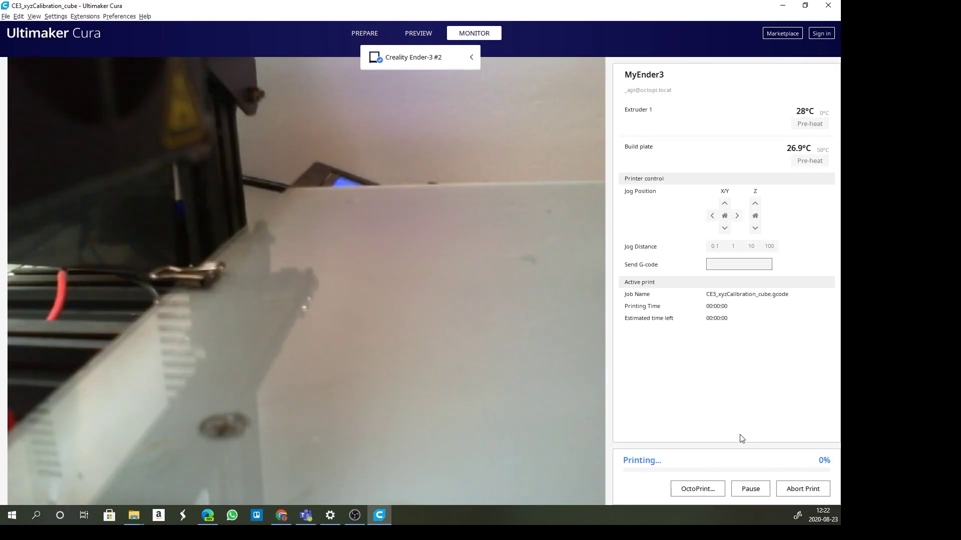